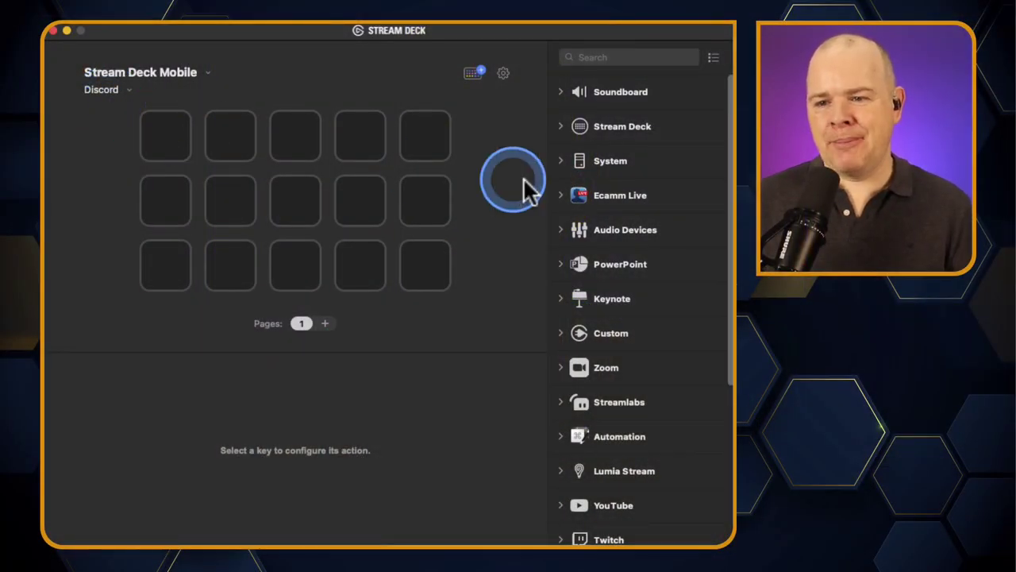
Check for a Stream Deck software update in the general preferences
left_click(504, 74)
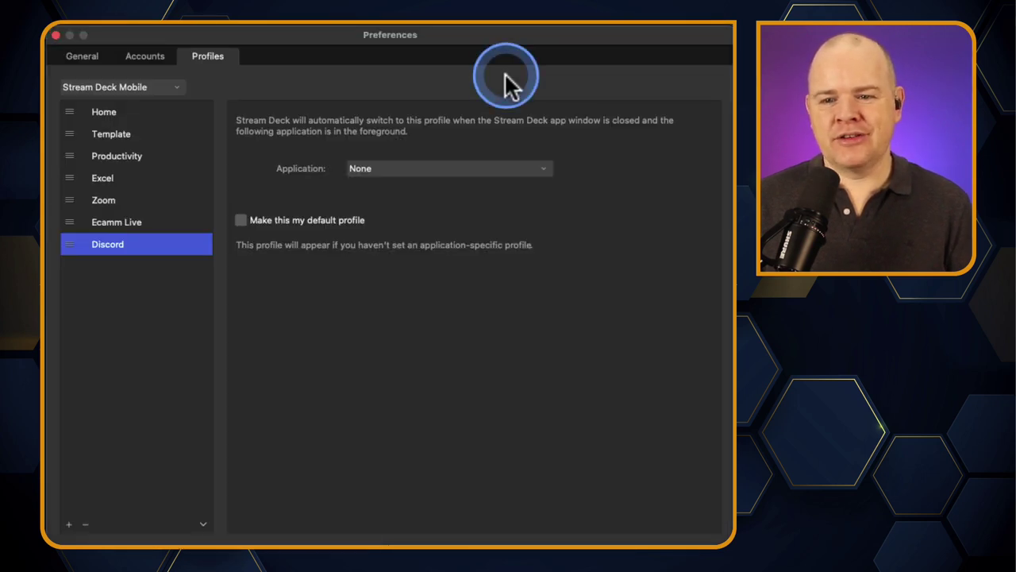
left_click(83, 57)
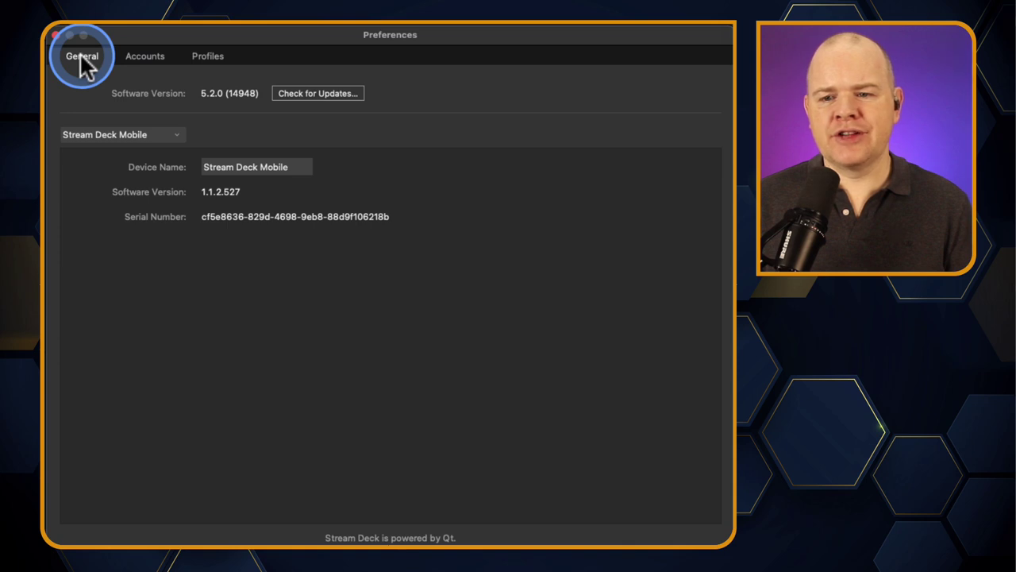
left_click(322, 92)
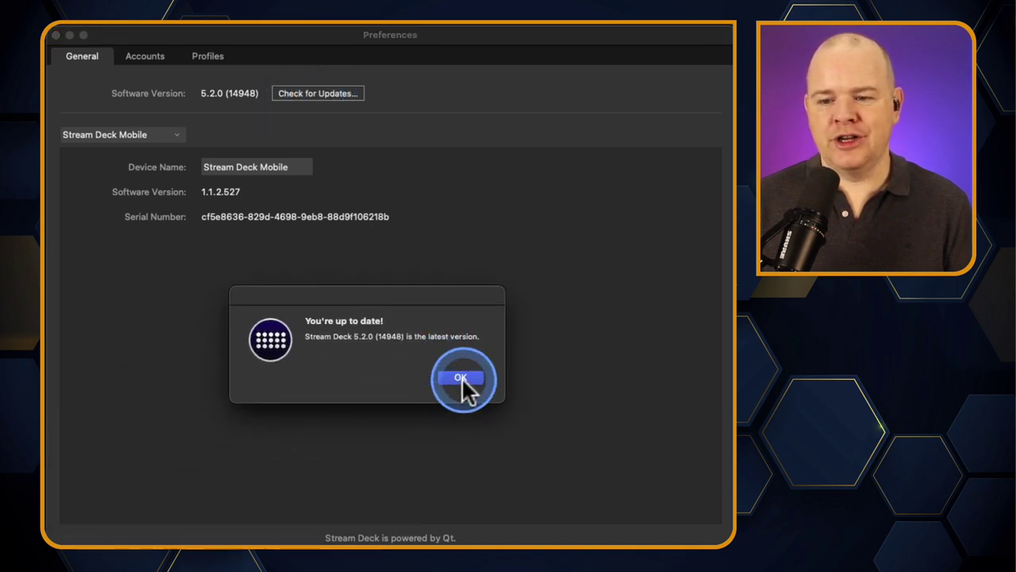
left_click(463, 379)
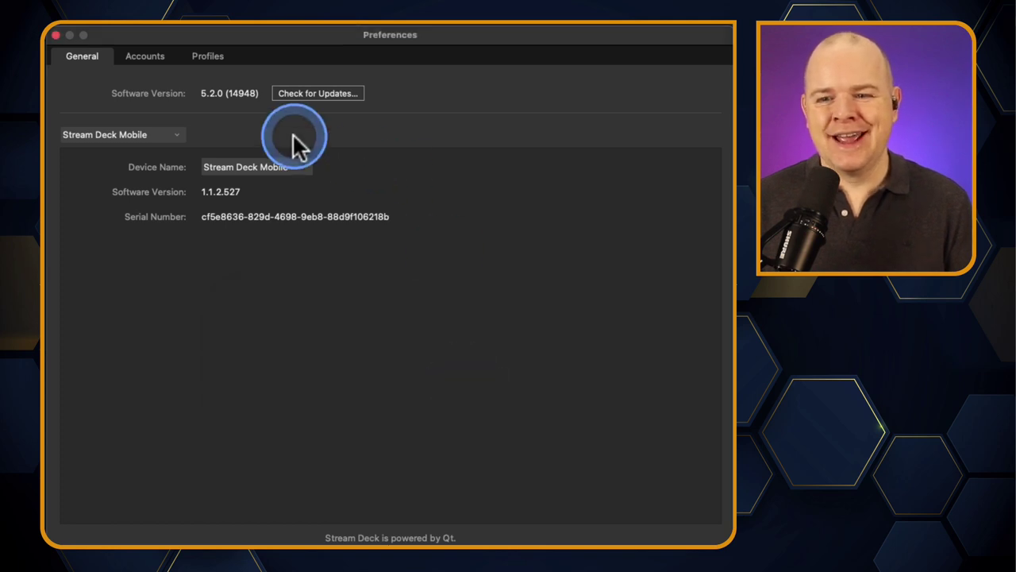
left_click(306, 95)
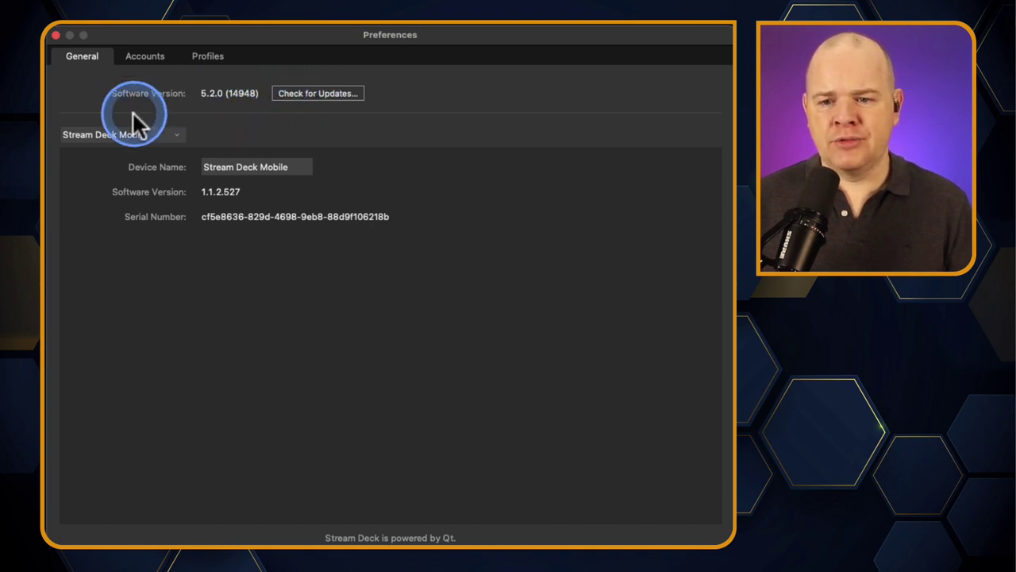
Review the Stream Deck XL's device settings in the preferences and return to the Stream Deck Mobile key layout
left_click(158, 134)
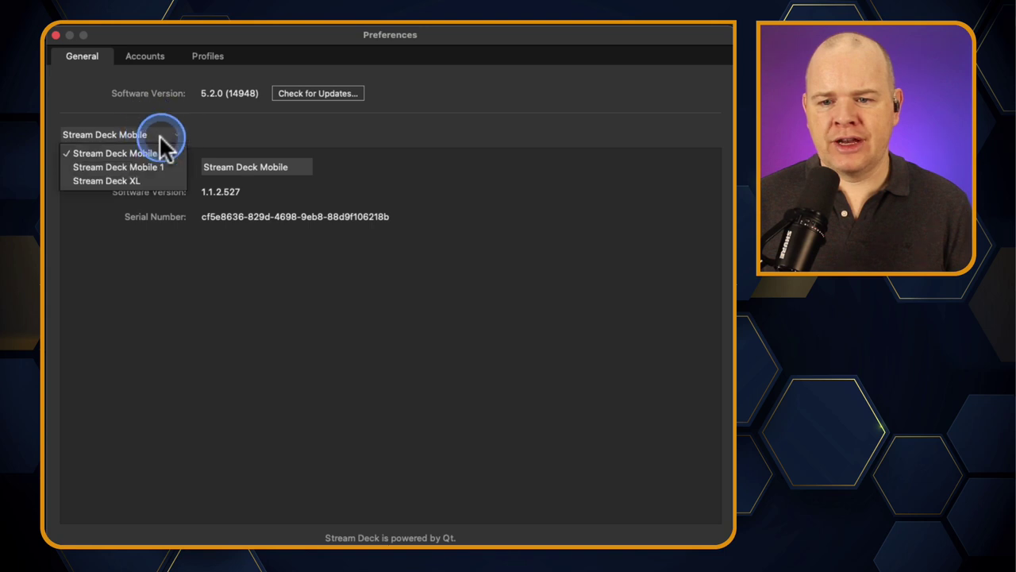
left_click(143, 180)
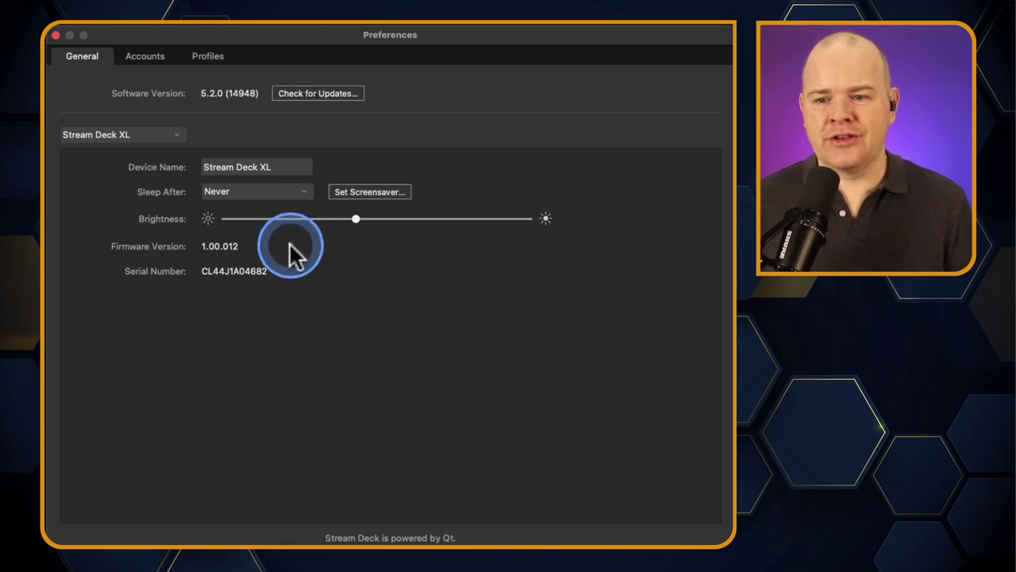
left_click(55, 35)
left_click(146, 76)
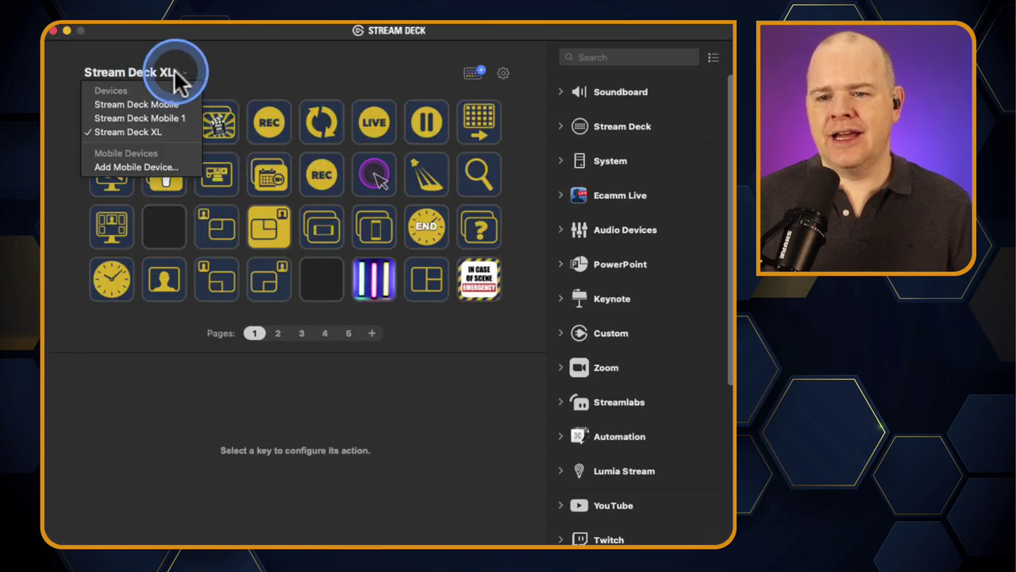
left_click(163, 104)
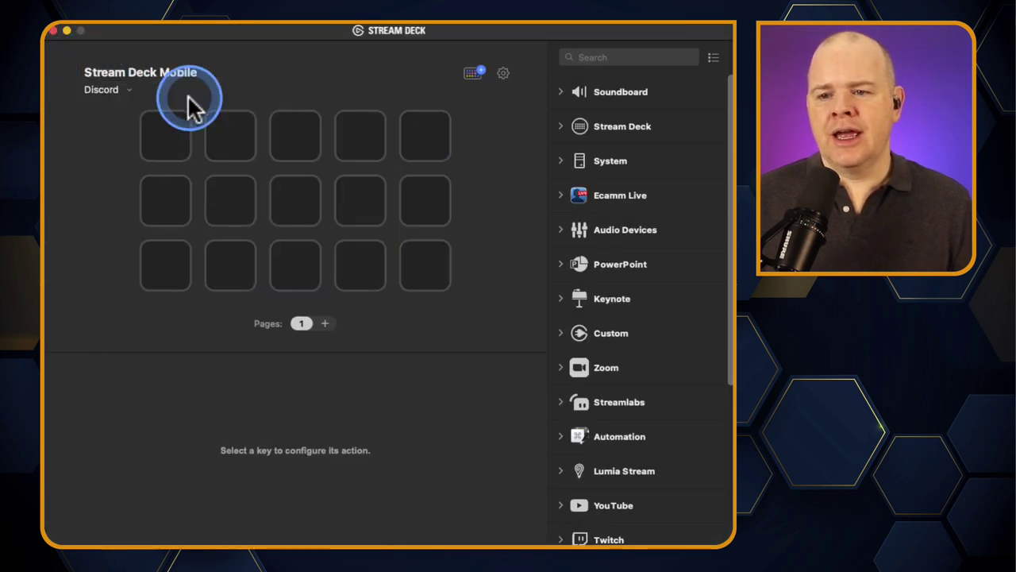
Open the Stream Deck Store and browse the articles on its Discover page
left_click(475, 73)
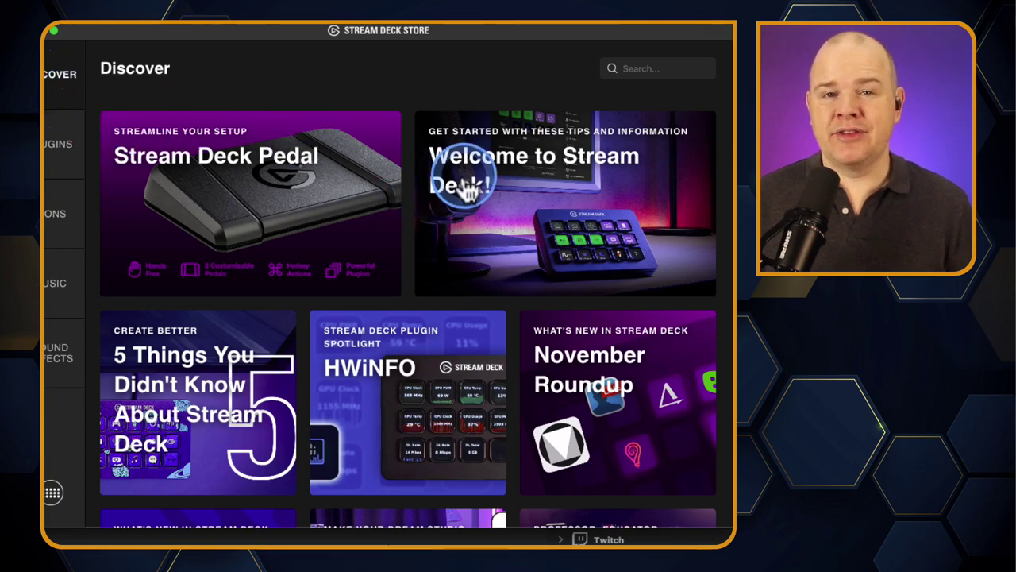
scroll(551, 302, "down", 6)
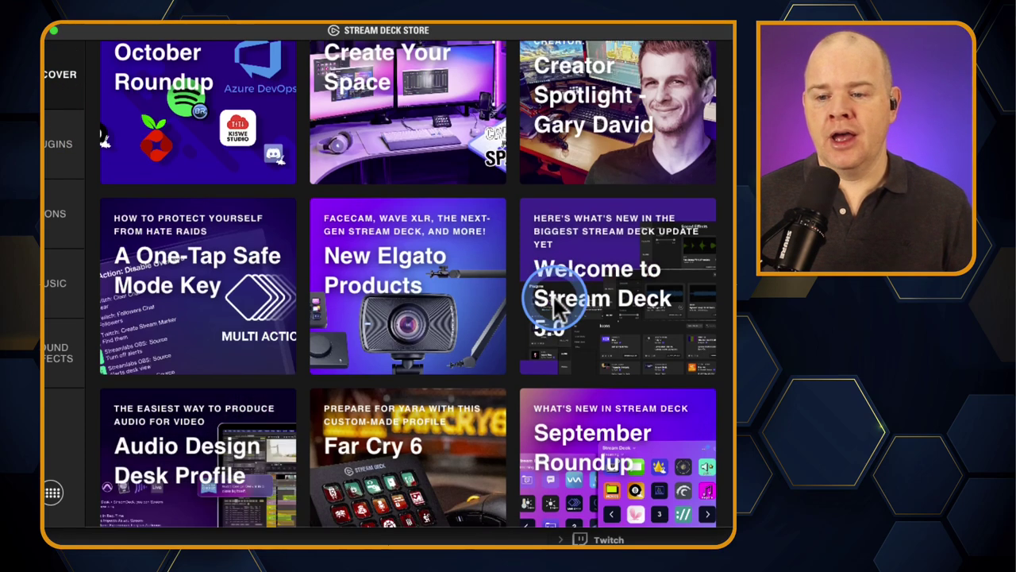
scroll(556, 306, "up", 7)
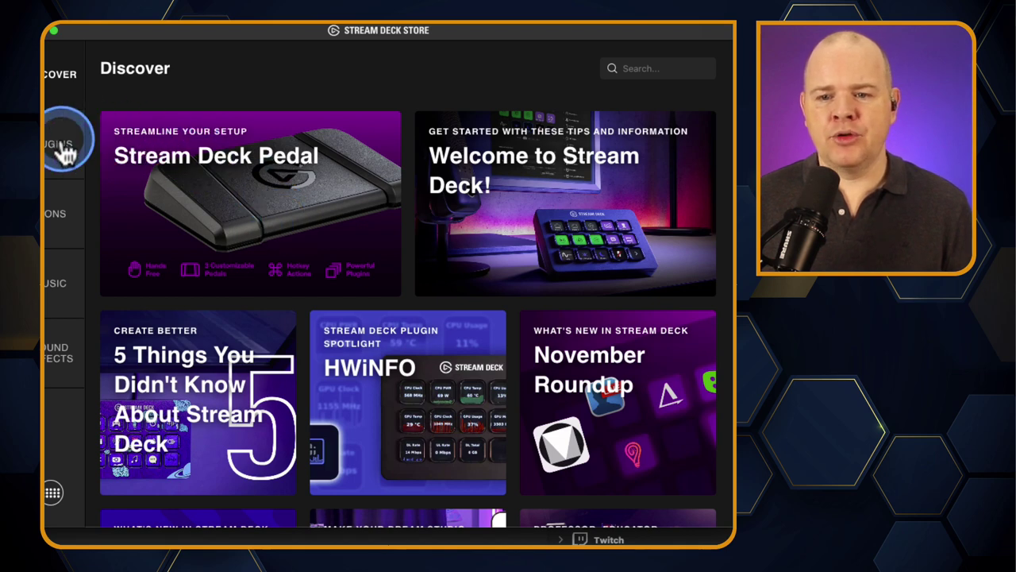
Search the store's plugins for "discord" and close the store
left_click_drag(99, 43, 128, 32)
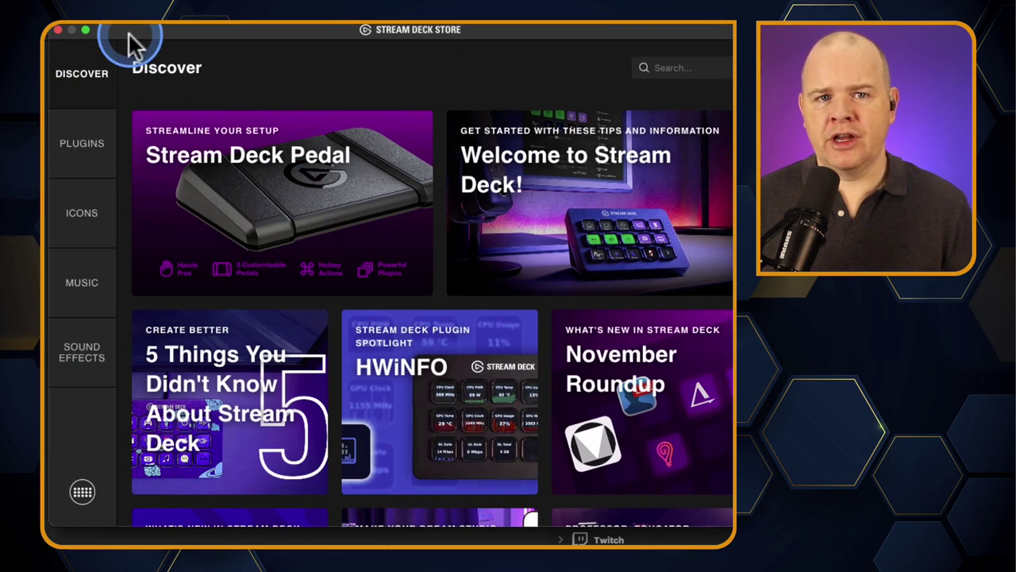
left_click(88, 167)
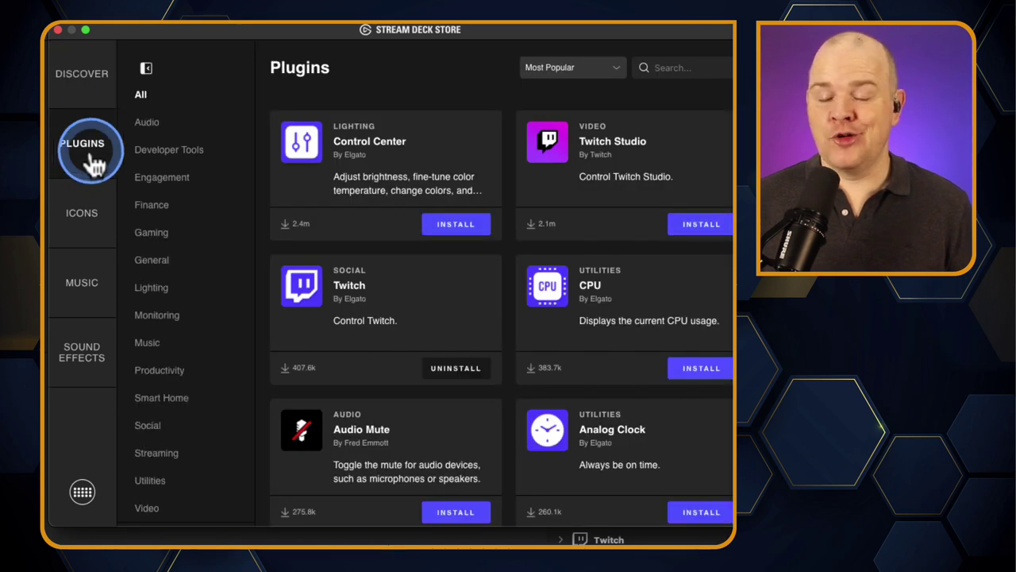
left_click_drag(184, 30, 164, 30)
left_click(671, 74)
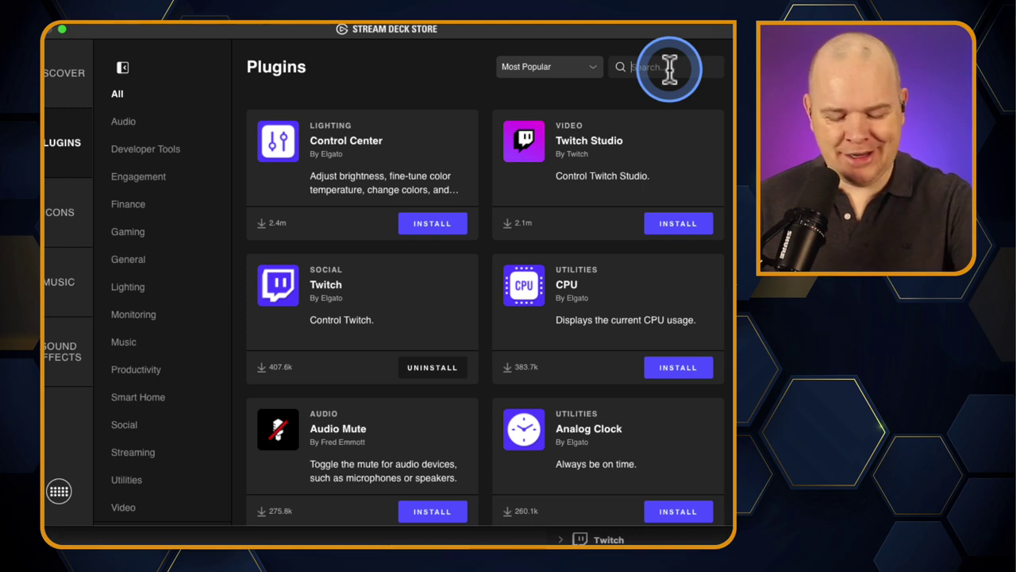
type("discord")
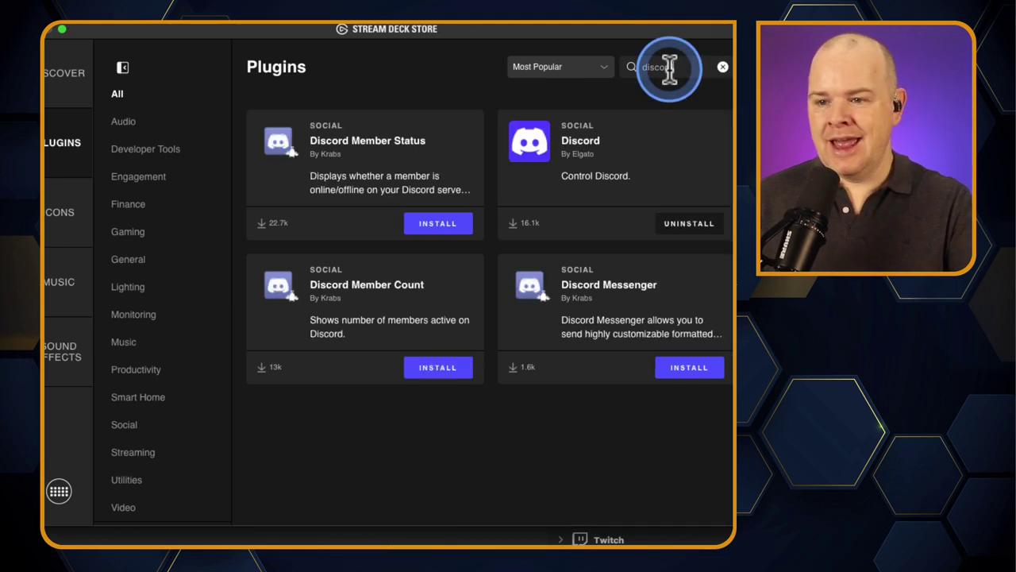
left_click(663, 68)
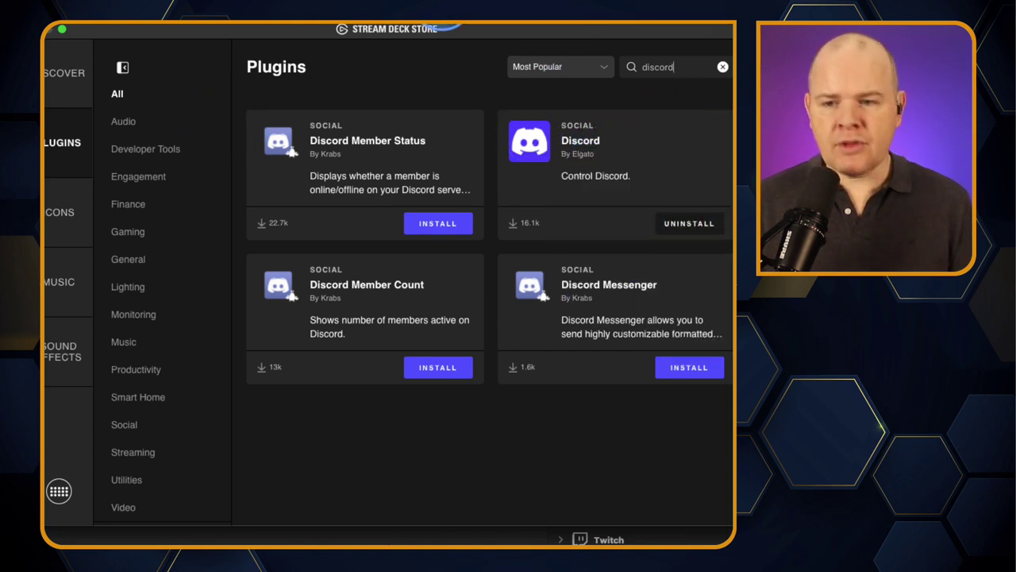
left_click(50, 32)
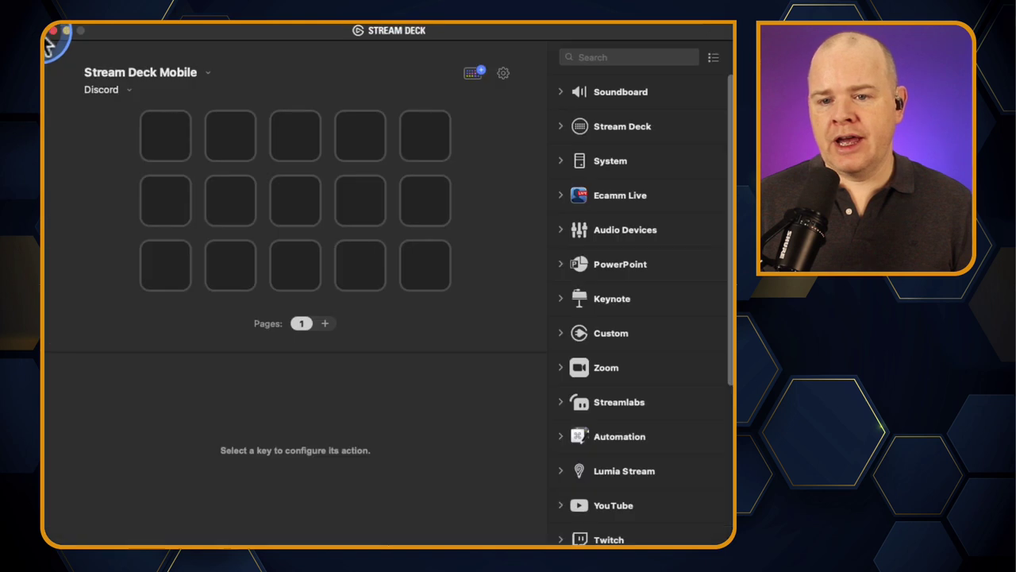
Find the Discord category in the action list and expand it to view its actions
scroll(643, 399, "down", 5)
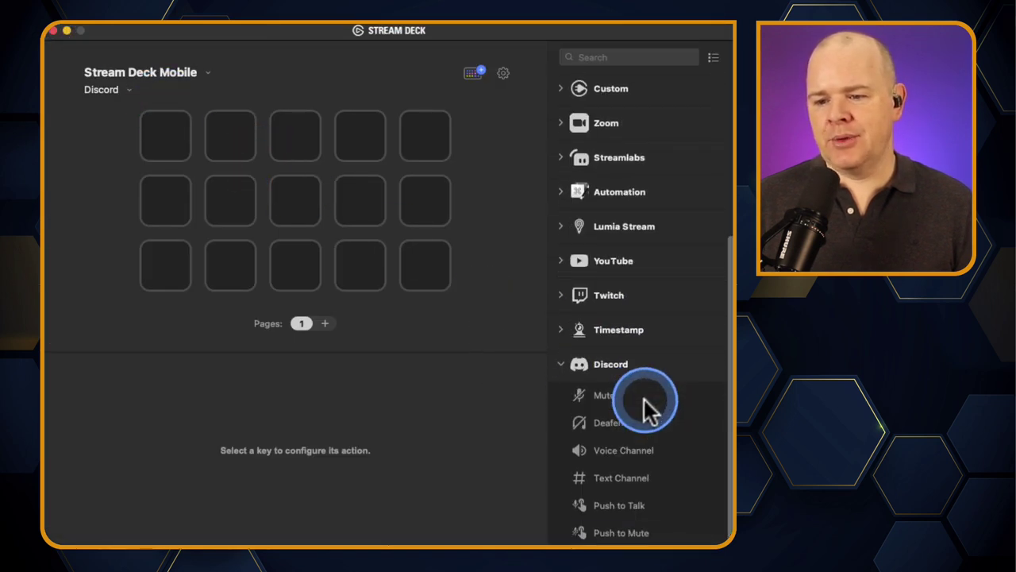
left_click(570, 366)
scroll(603, 349, "up", 2)
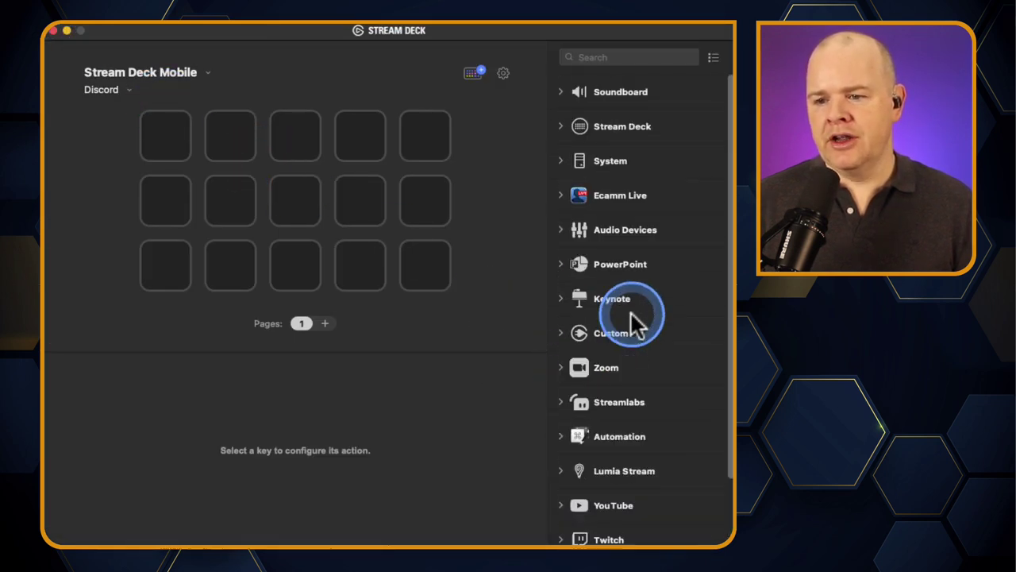
scroll(635, 318, "down", 2)
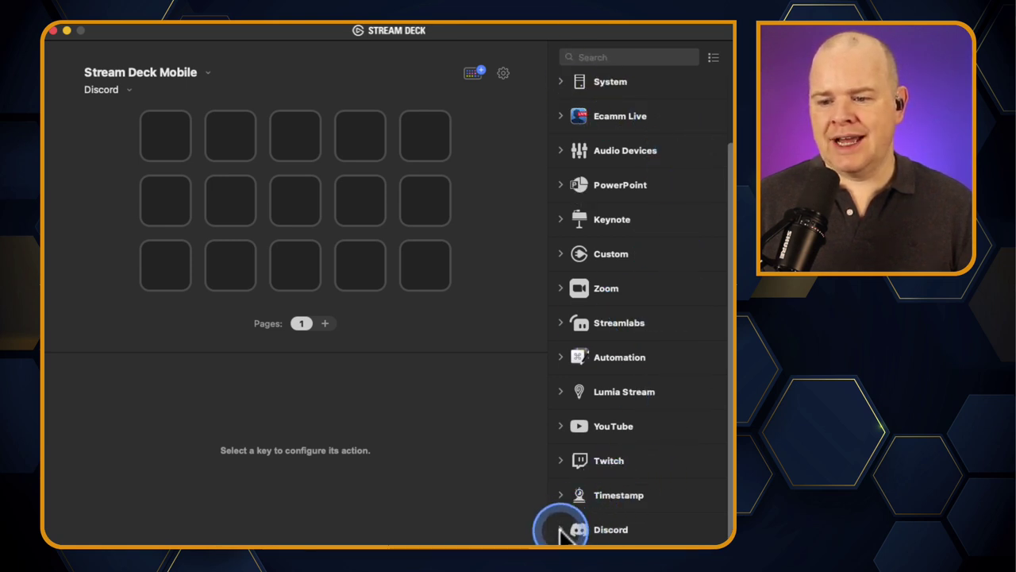
left_click(563, 531)
scroll(636, 530, "down", 5)
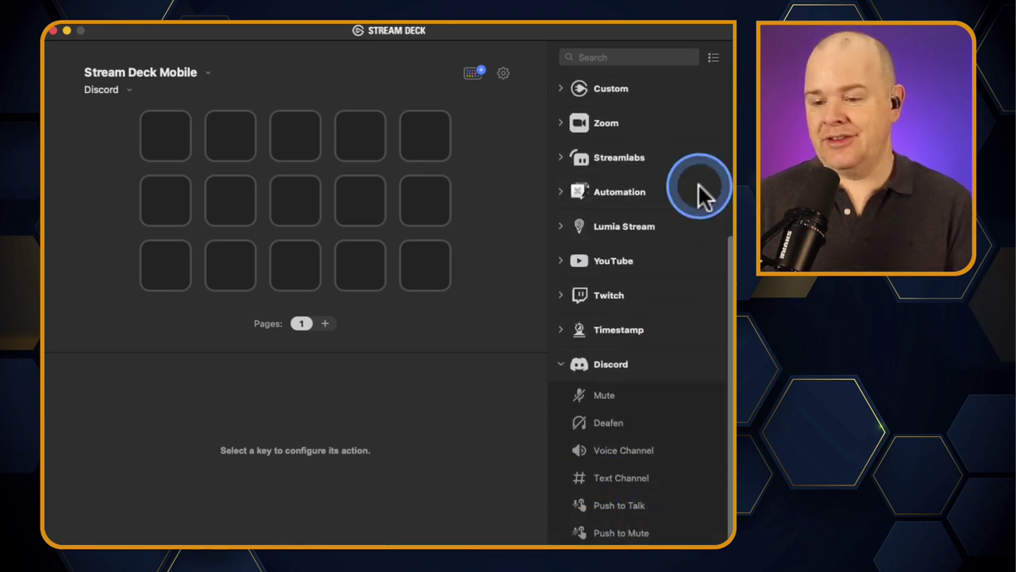
Reorder the action list so the Discord category sits directly below Ecamm Live
left_click(713, 57)
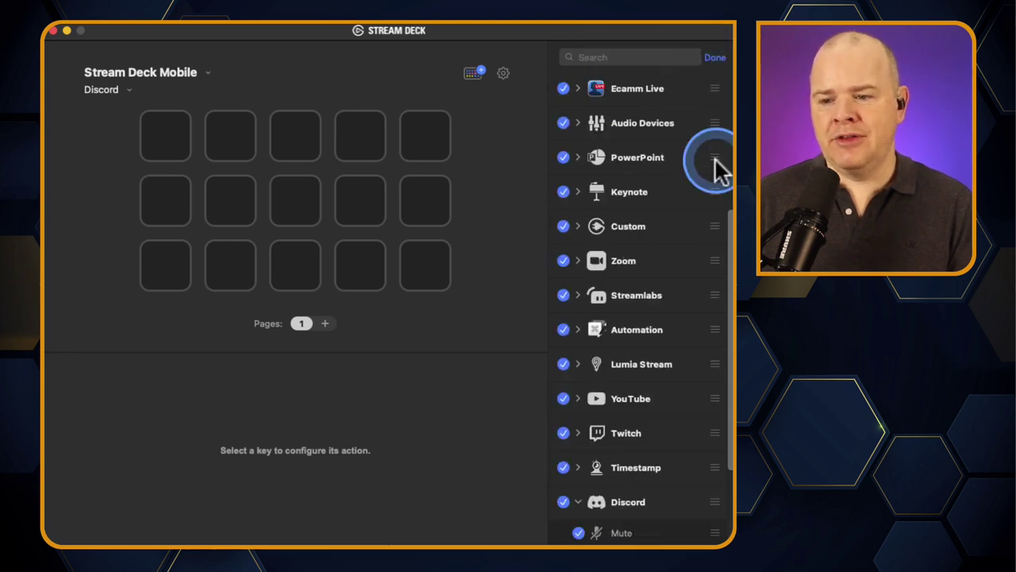
scroll(716, 478, "down", 3)
left_click_drag(714, 363, 691, 366)
scroll(685, 393, "down", 5)
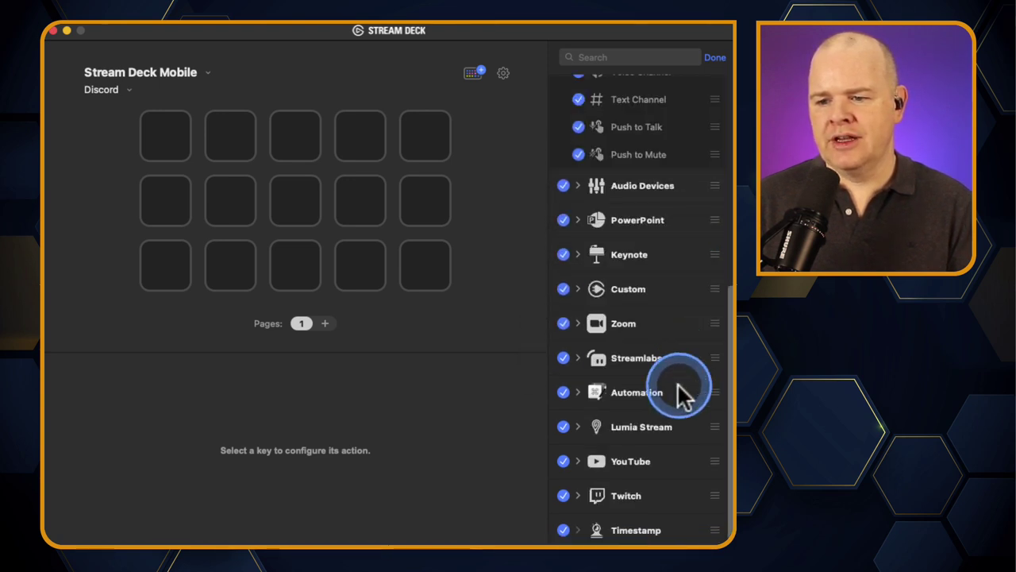
scroll(663, 316, "up", 5)
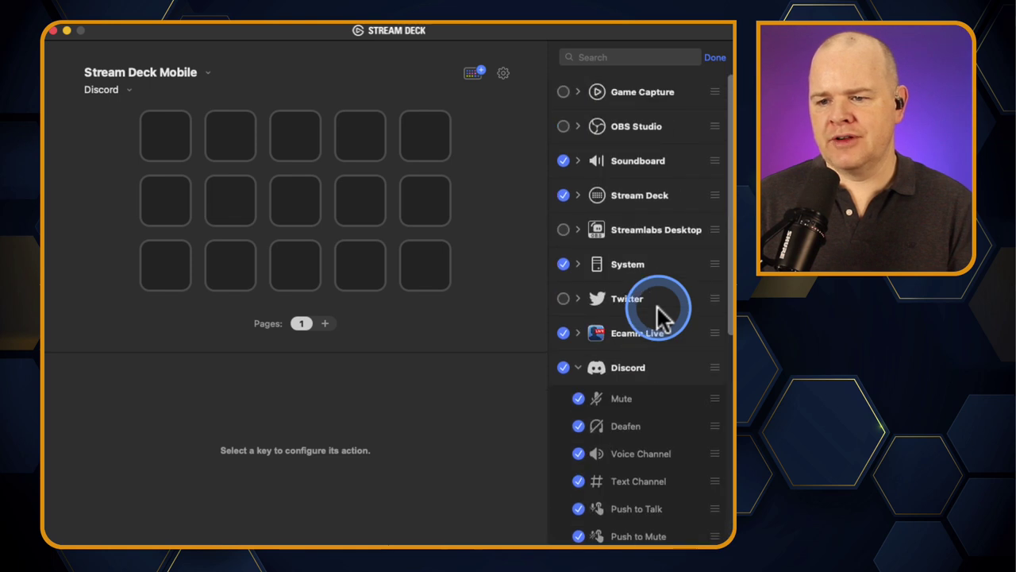
left_click(715, 57)
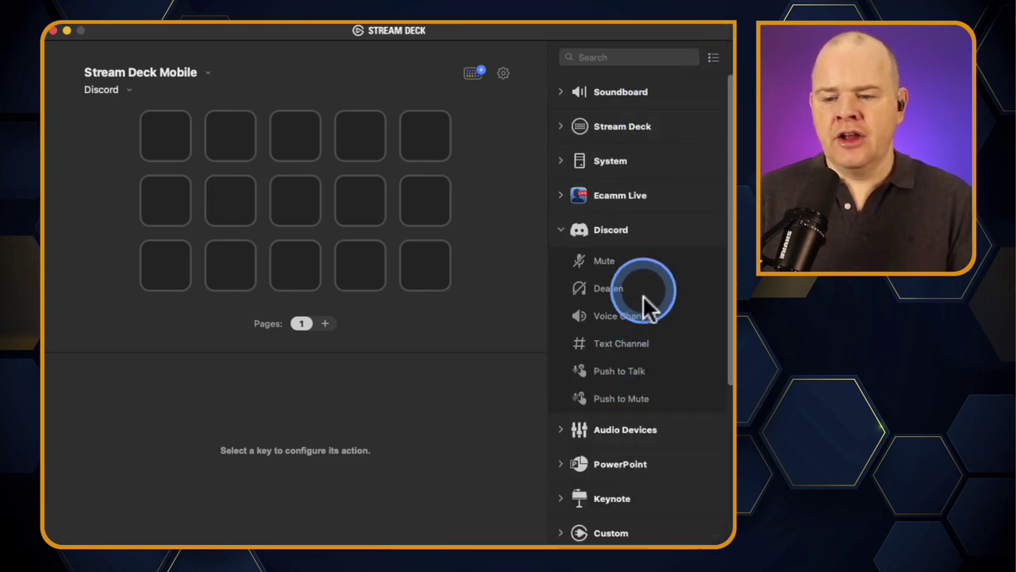
Assign Discord's Mute, Deafen, Push to Talk and Push to Mute actions, in that order, to the first four keys of the first row
scroll(639, 277, "down", 1)
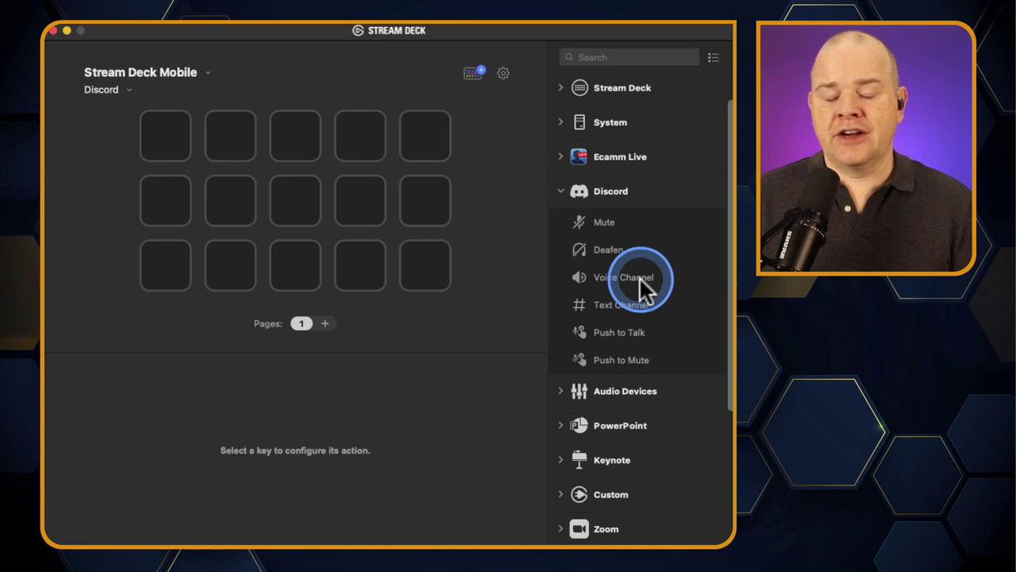
left_click_drag(601, 221, 179, 148)
left_click(584, 221)
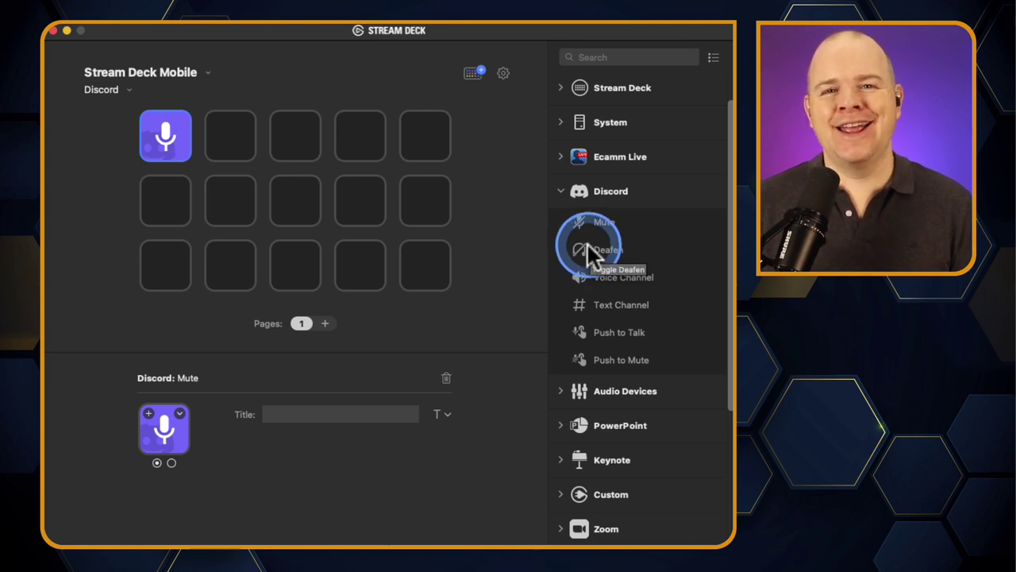
left_click_drag(586, 242, 216, 156)
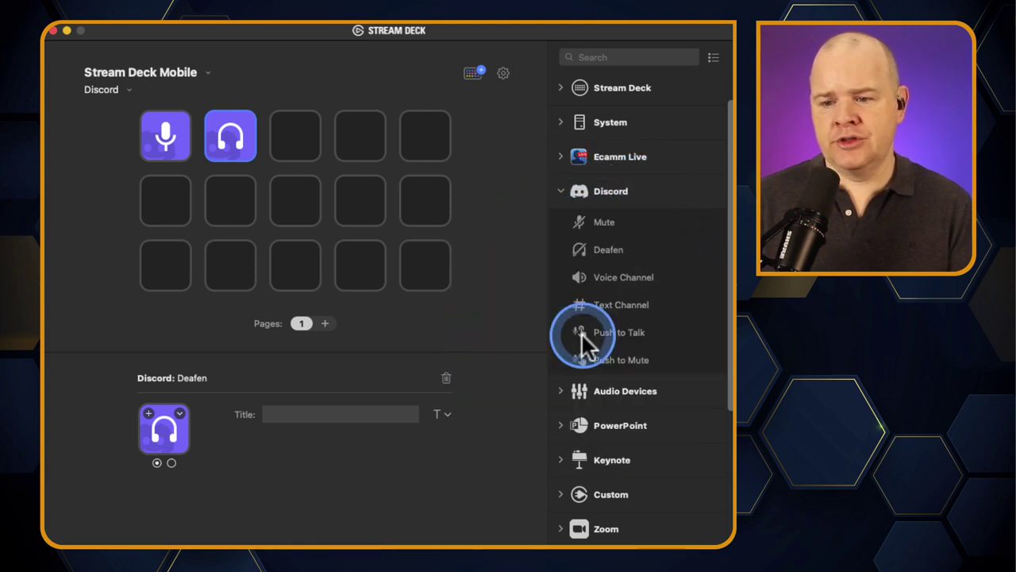
left_click_drag(581, 332, 306, 155)
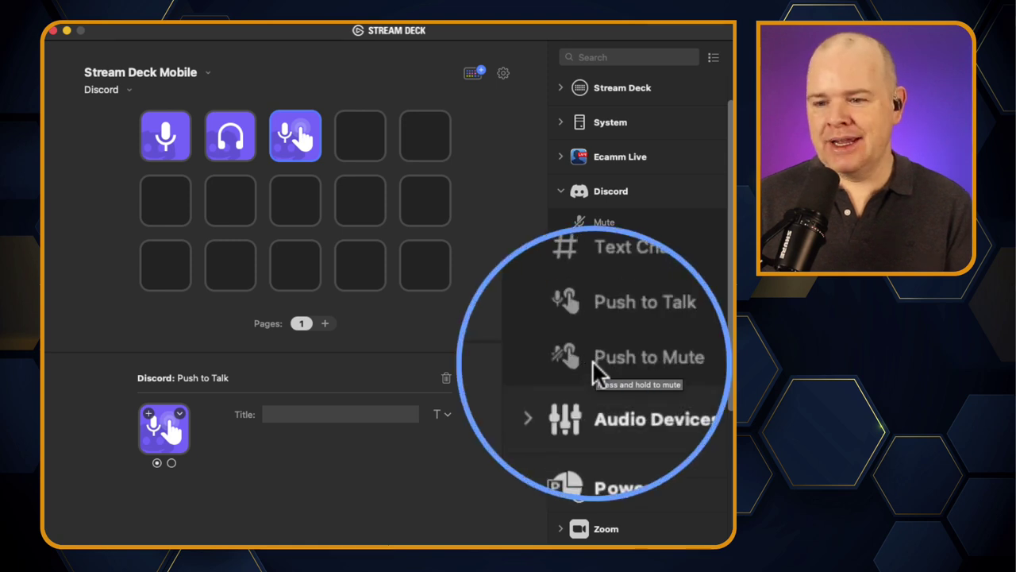
left_click_drag(592, 360, 359, 135)
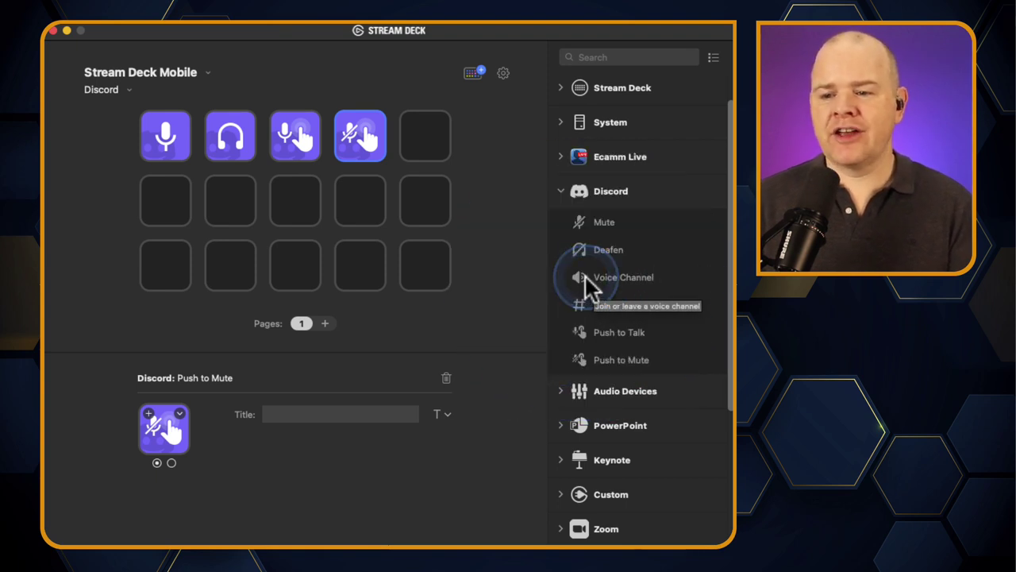
Assign Discord's Voice Channel action to the first key of the second row and set its server to Take One Tech
left_click_drag(585, 274, 158, 202)
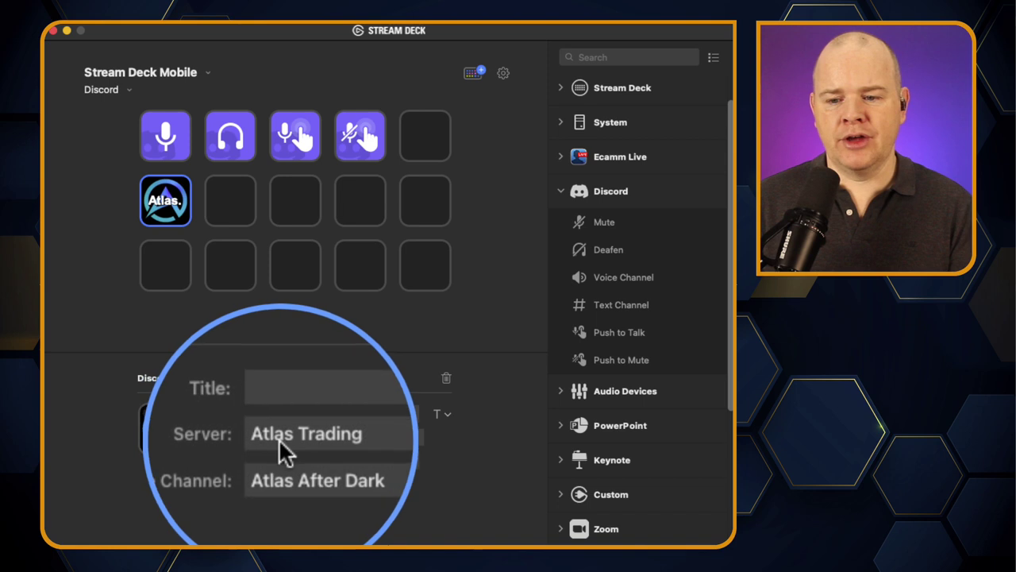
left_click(407, 461)
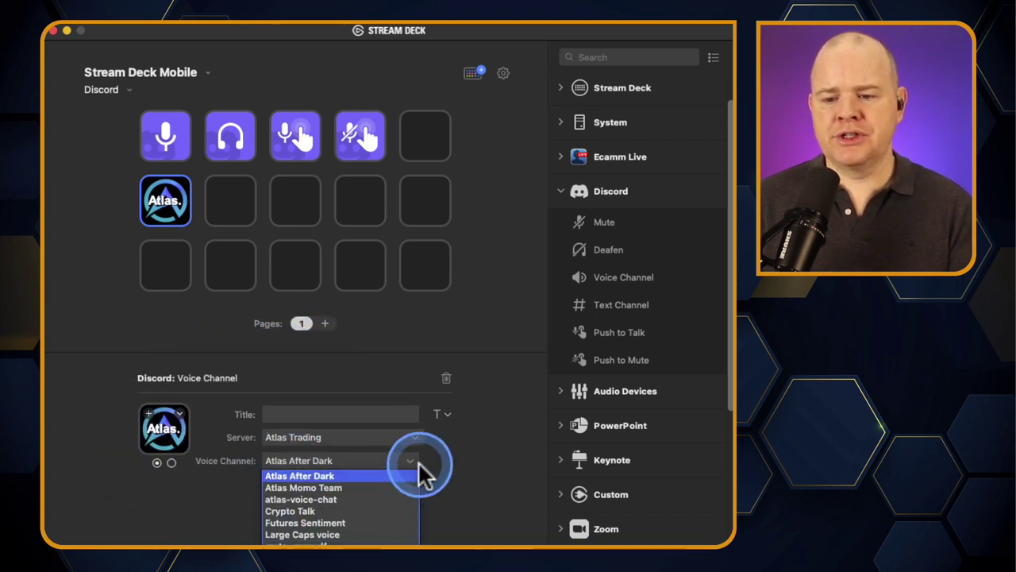
left_click(416, 434)
left_click(415, 435)
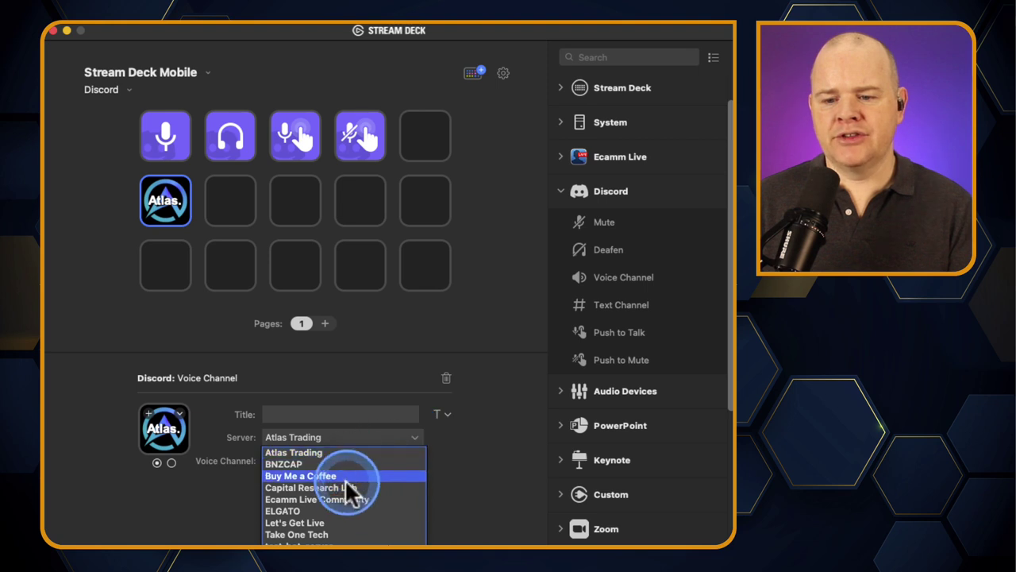
left_click(349, 534)
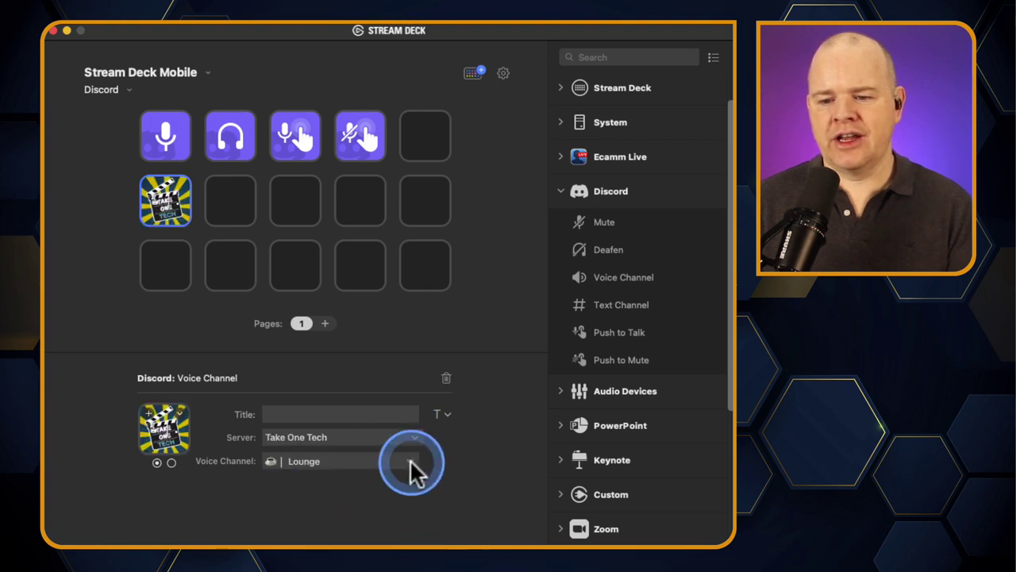
Keep Lounge as the channel of the Voice Channel key and hide the key's title
left_click(176, 204)
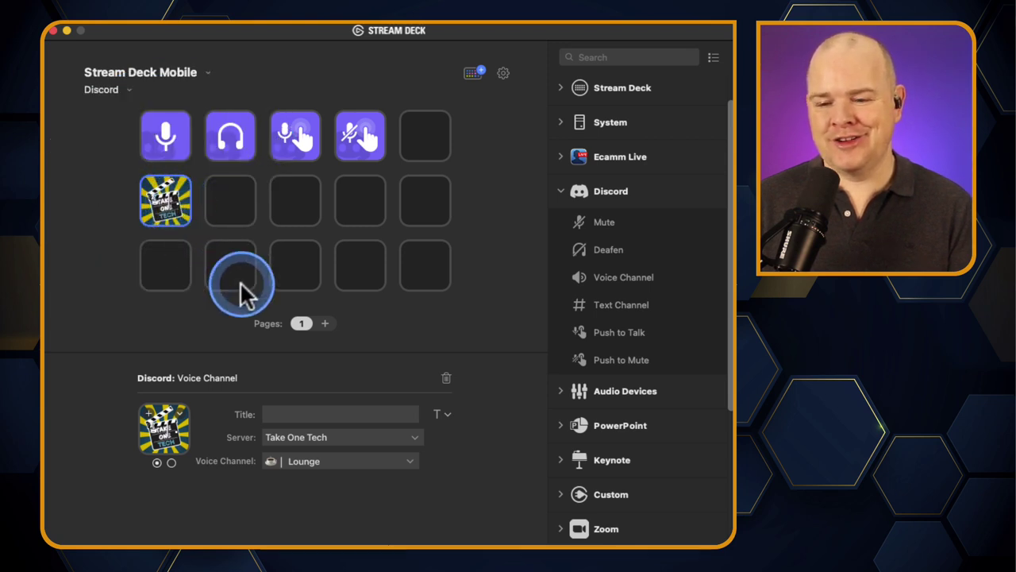
left_click(410, 462)
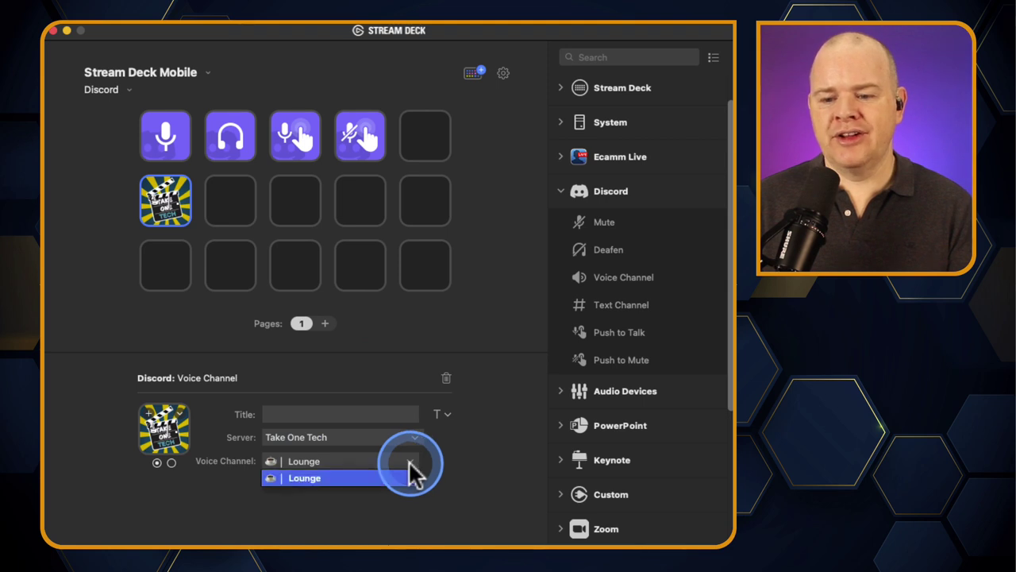
left_click(407, 461)
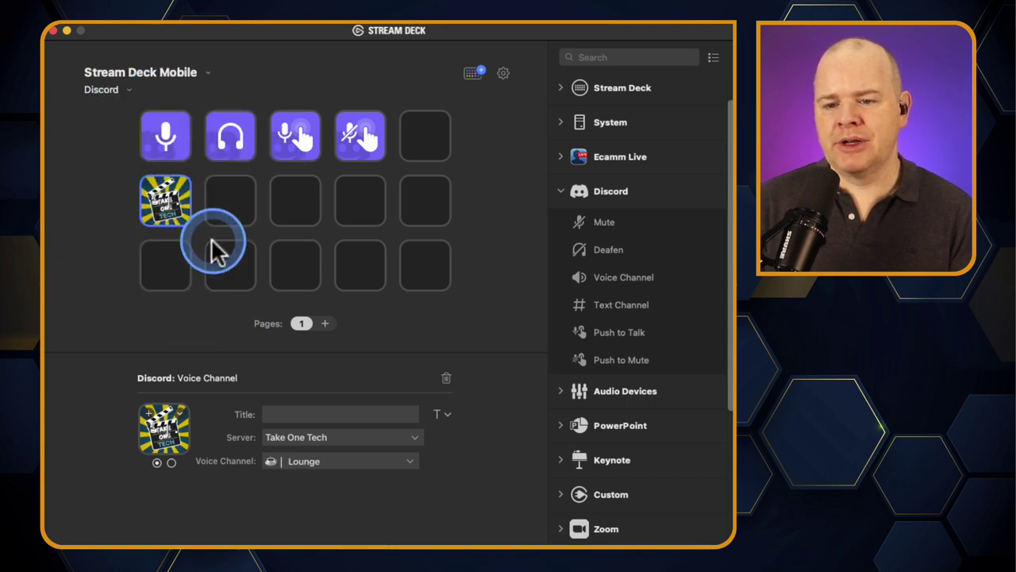
left_click(447, 413)
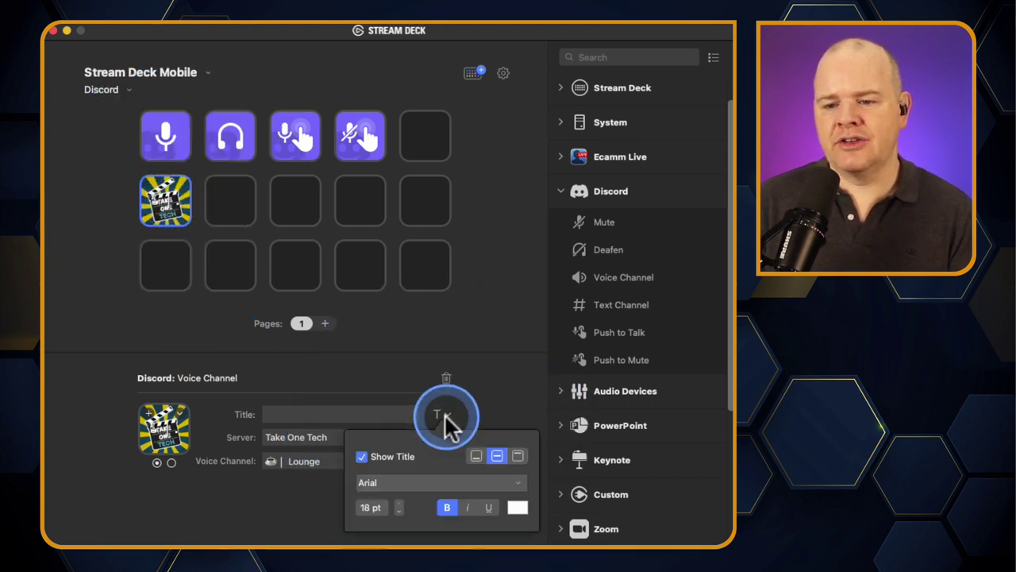
left_click(378, 463)
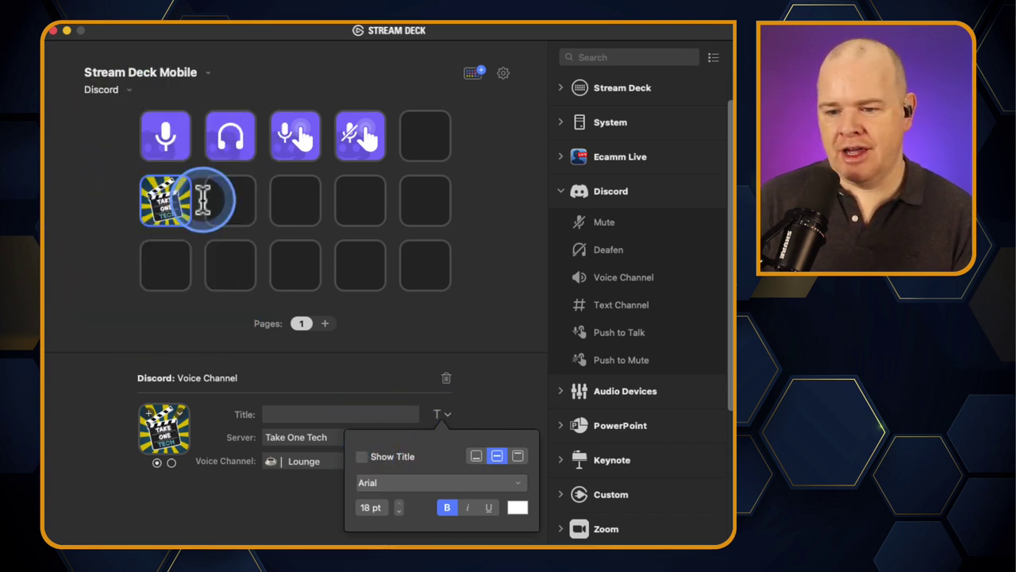
left_click(234, 238)
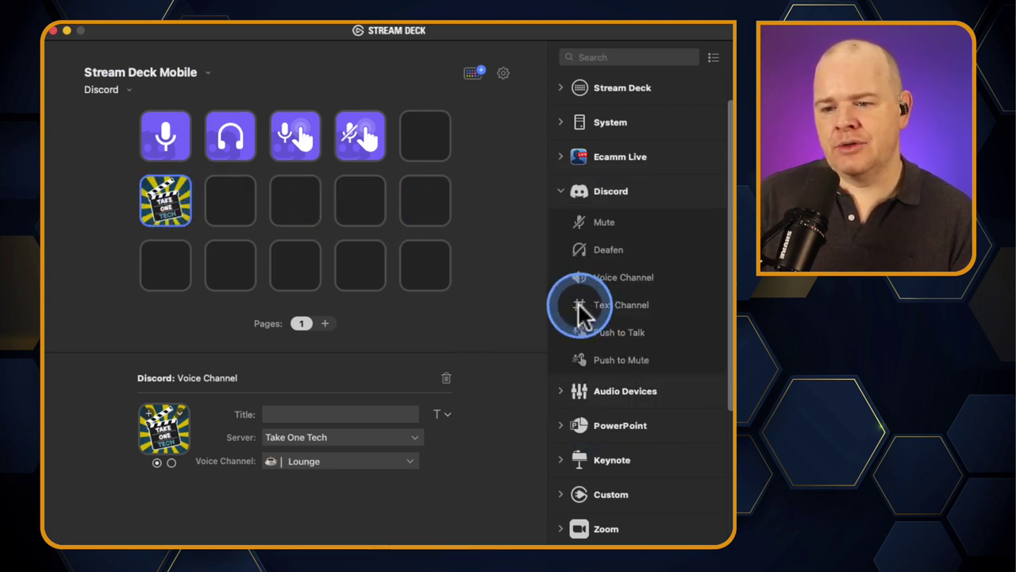
Assign Discord's Text Channel action to the second key of the second row, with server Take One Tech and channel ecamm-live
left_click_drag(585, 308, 237, 205)
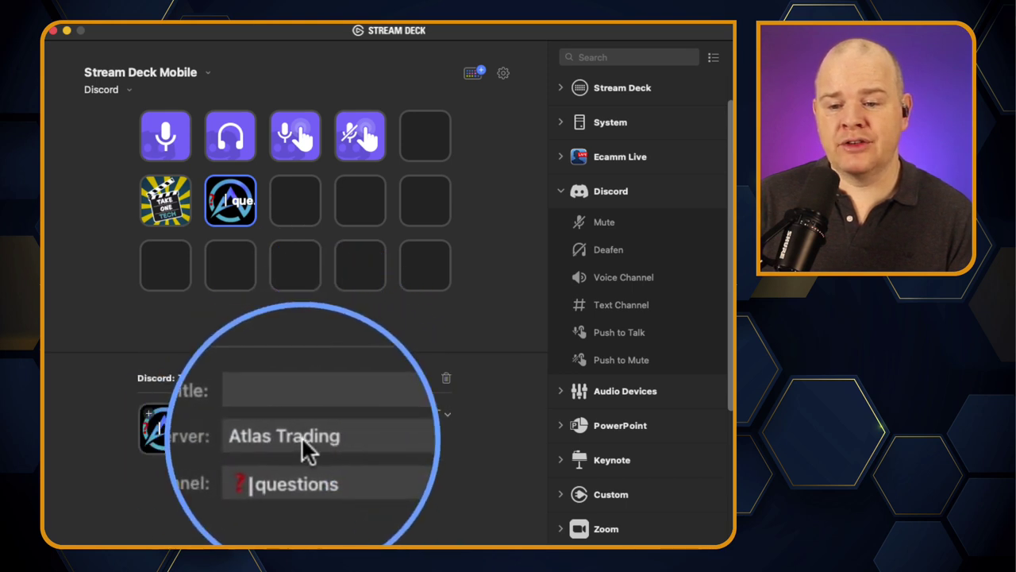
left_click(379, 438)
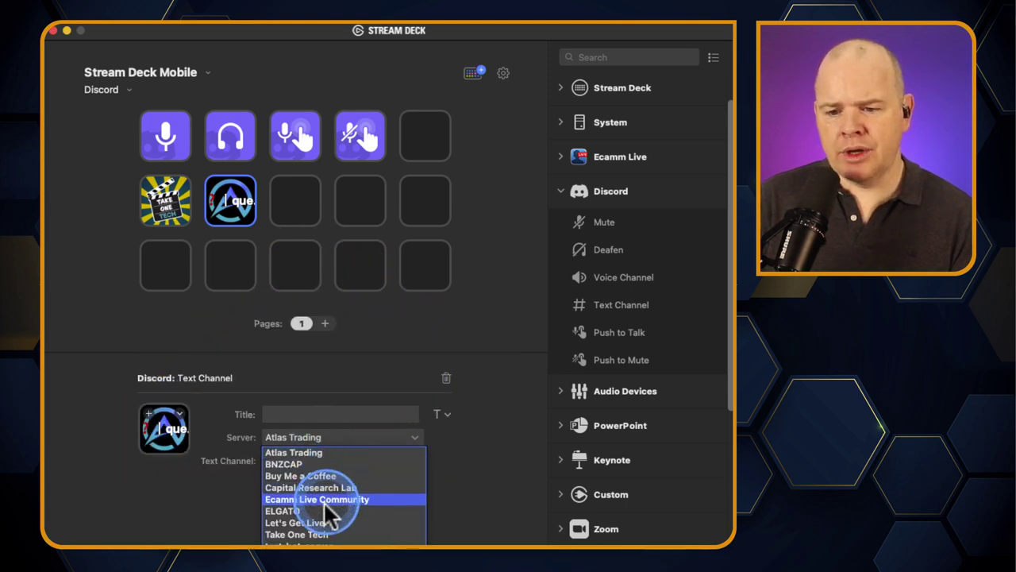
left_click(318, 533)
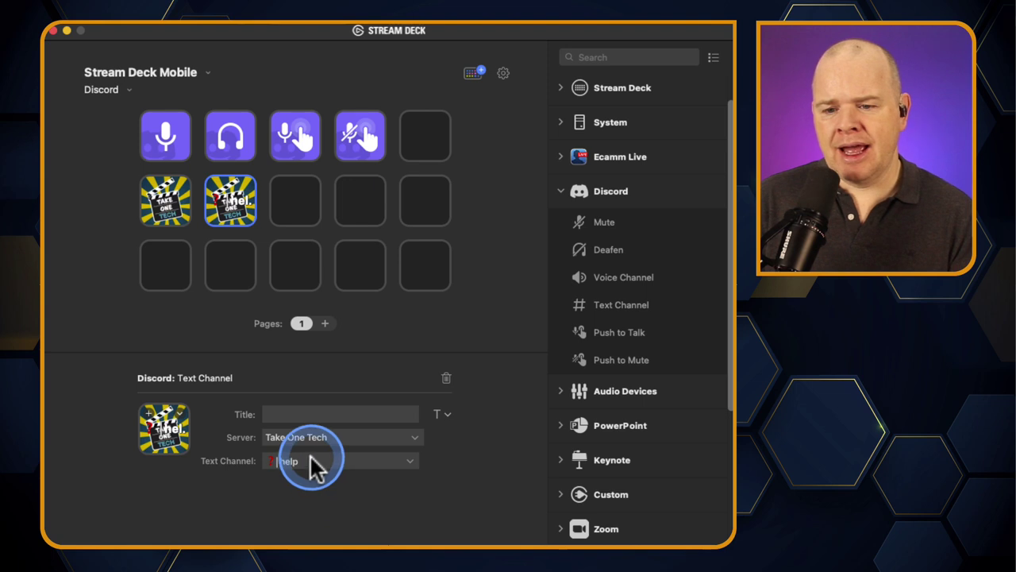
left_click(311, 458)
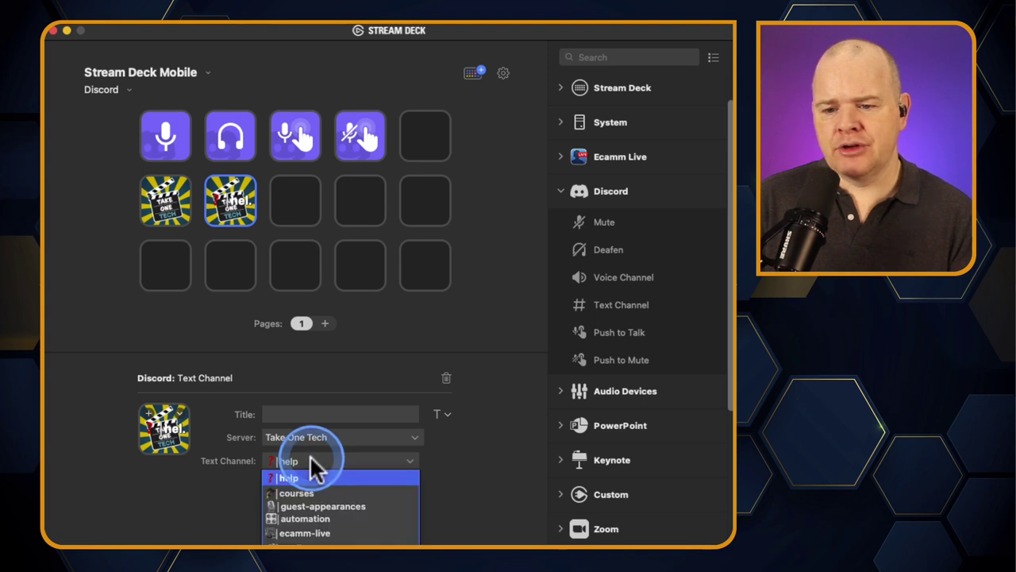
left_click(340, 533)
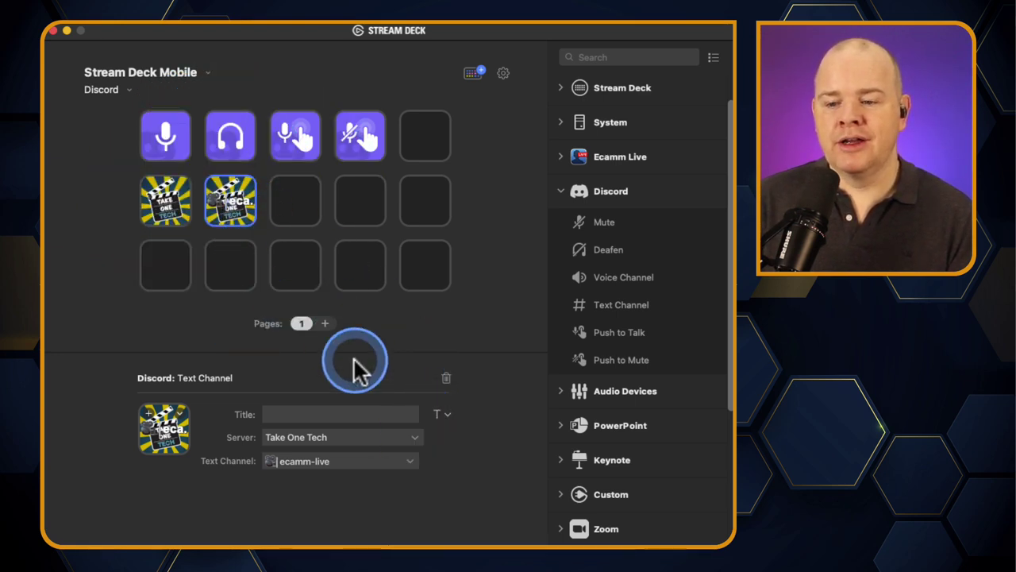
Hide the title on the Text Channel key
left_click(441, 416)
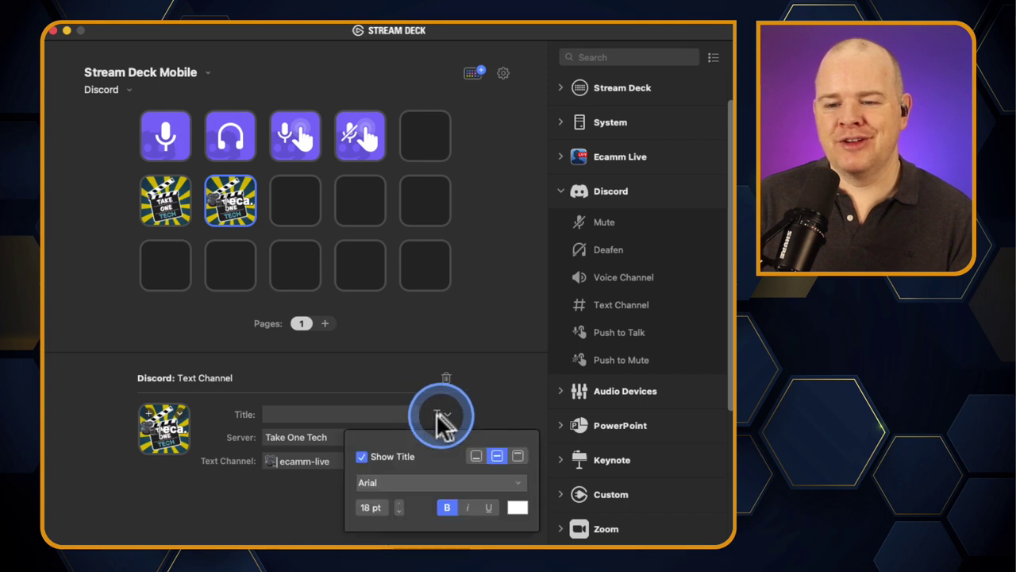
left_click(362, 459)
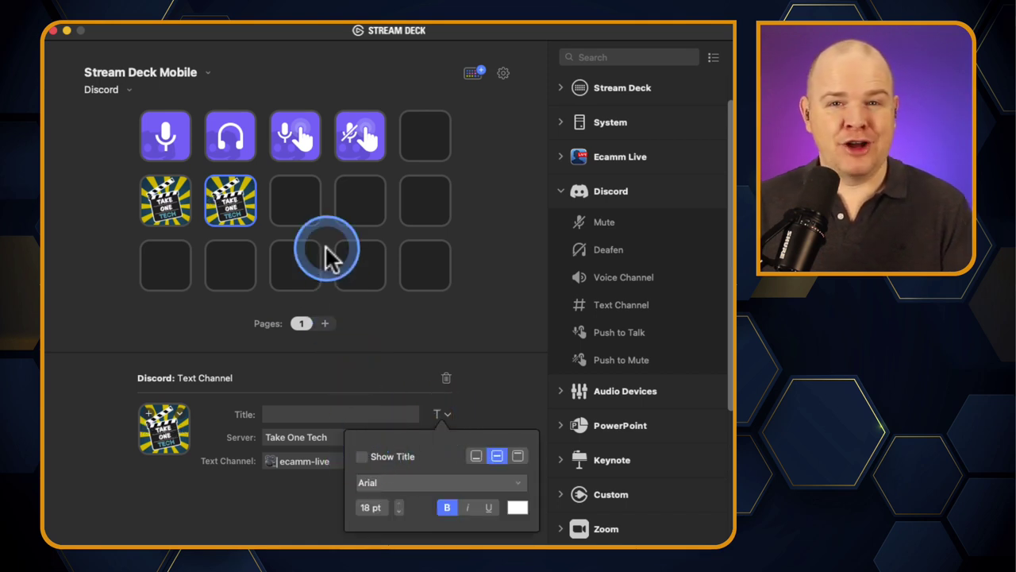
left_click(290, 219)
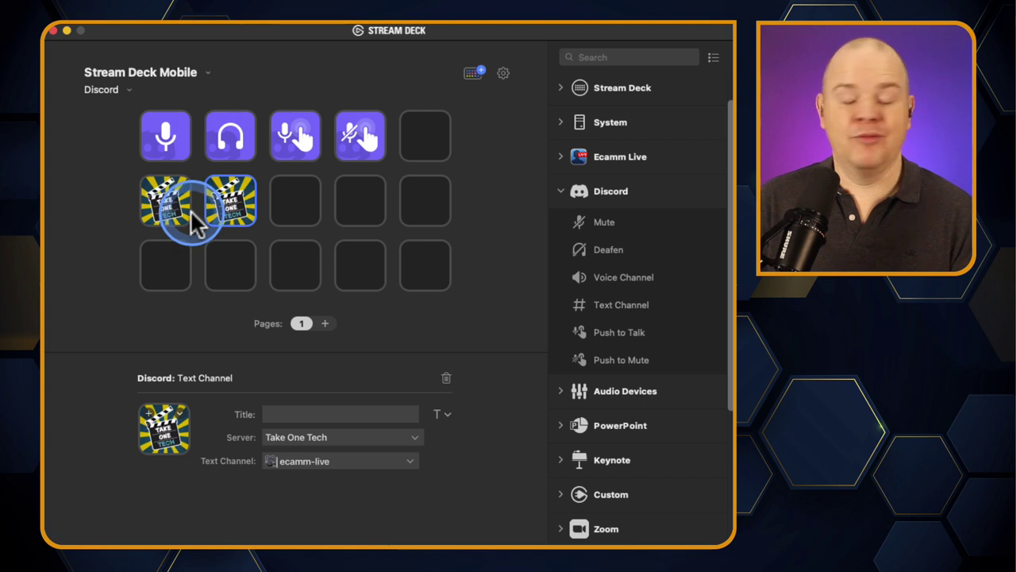